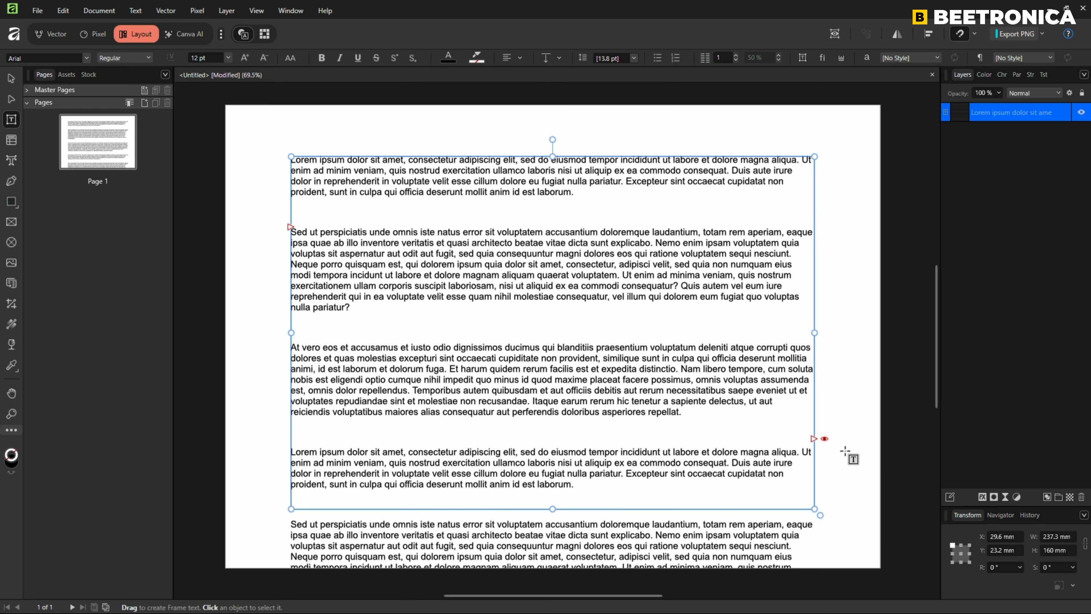
Hide the text that overflows below the text frame on page 1.
{"action": "scroll", "coordinate": [590, 298], "scroll_direction": "down", "scroll_amount": 2}
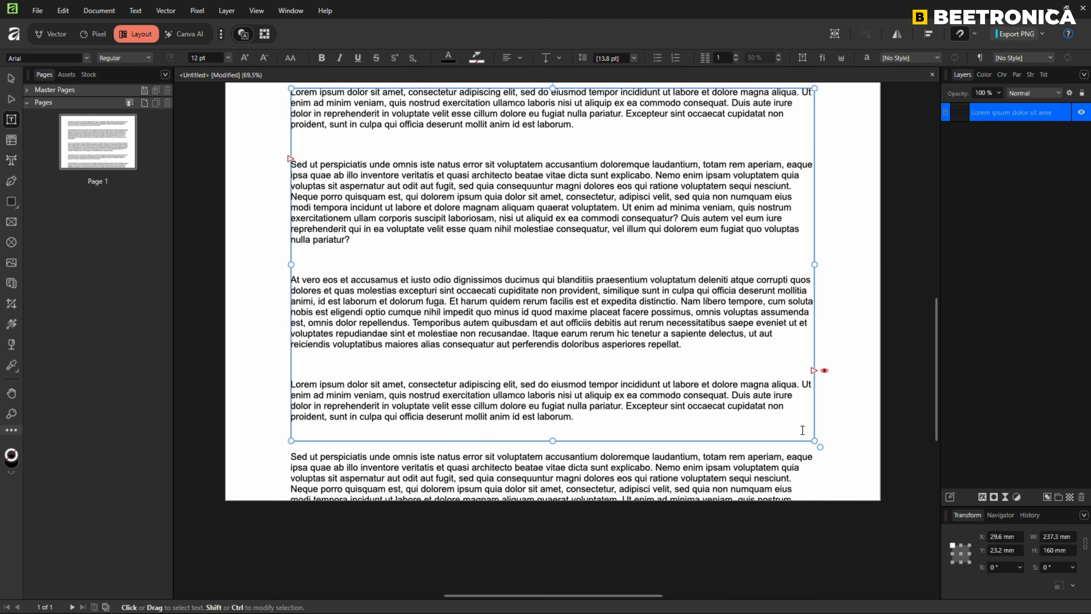
{"action": "left_click", "coordinate": [825, 371]}
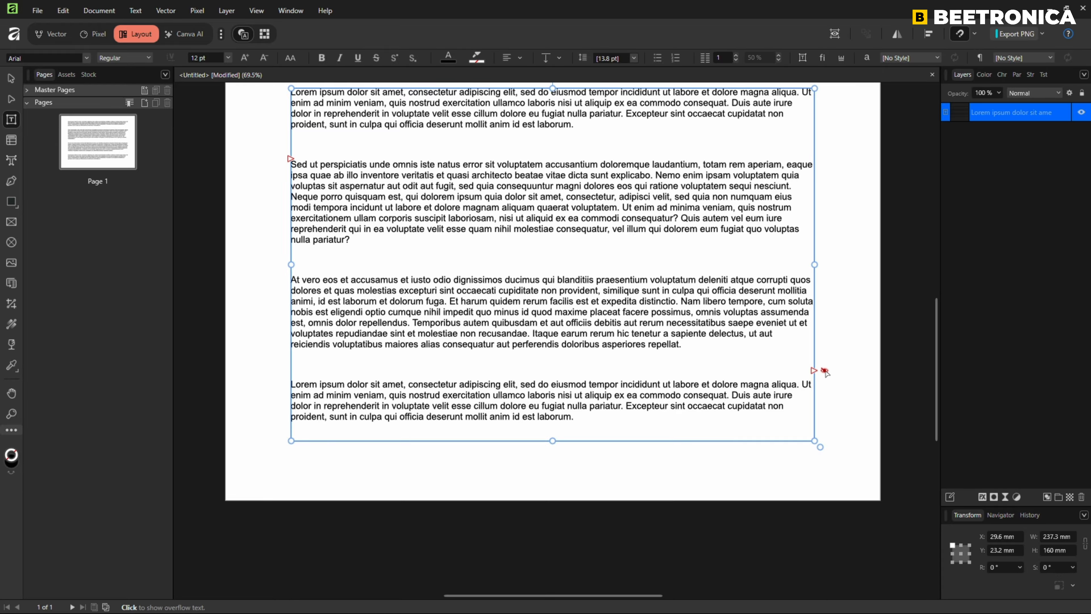
{"action": "scroll", "coordinate": [825, 371], "scroll_direction": "up", "scroll_amount": 2}
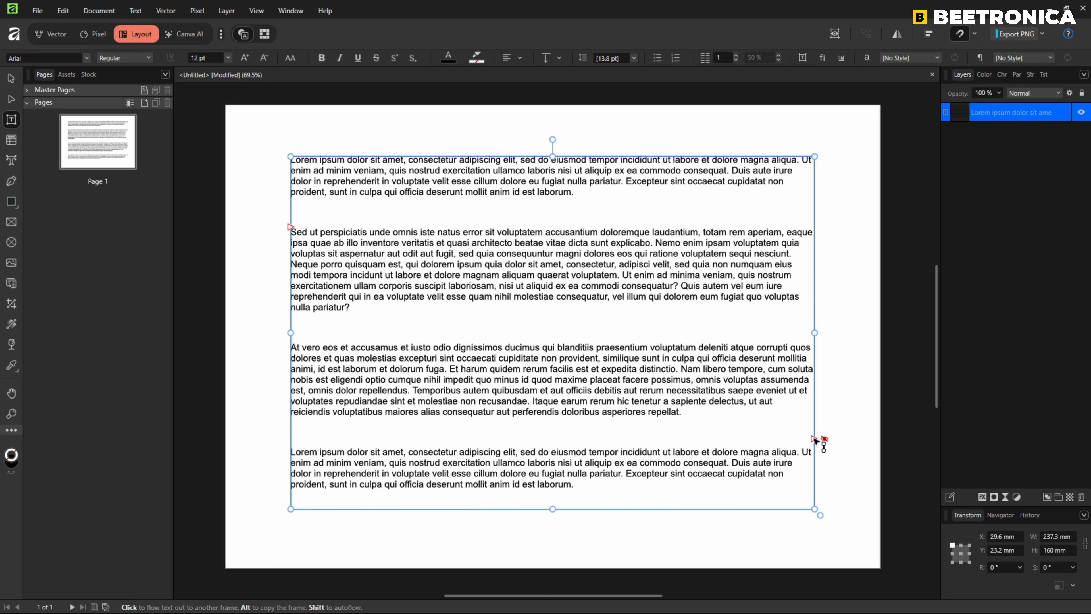
Add one page after page 1 and flow the overflow text into a new frame there, about 240 × 164 mm.
{"action": "left_click", "coordinate": [814, 440]}
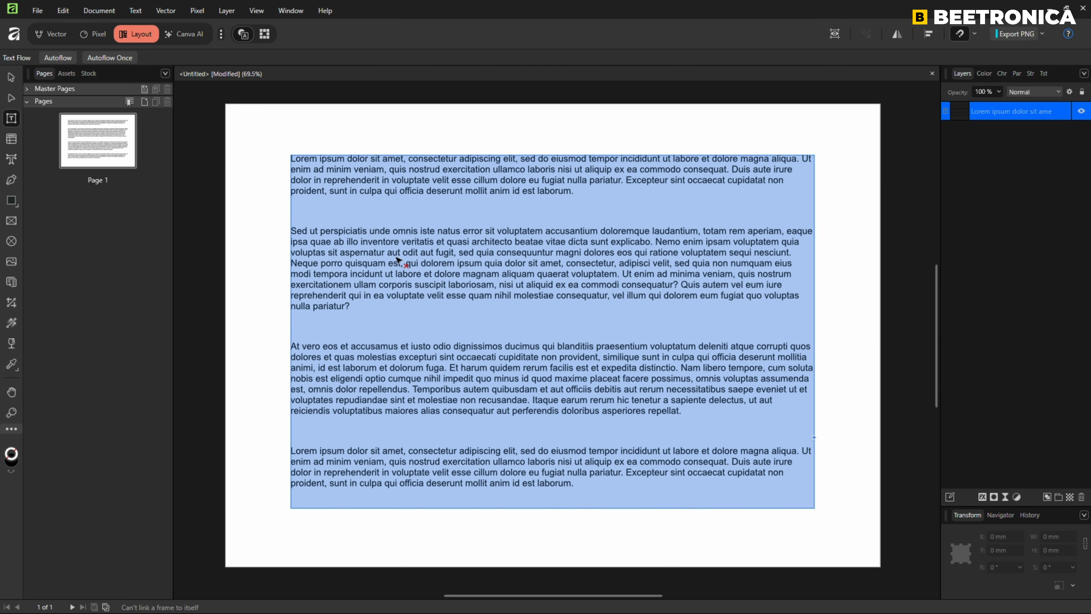
{"action": "left_click", "coordinate": [144, 101]}
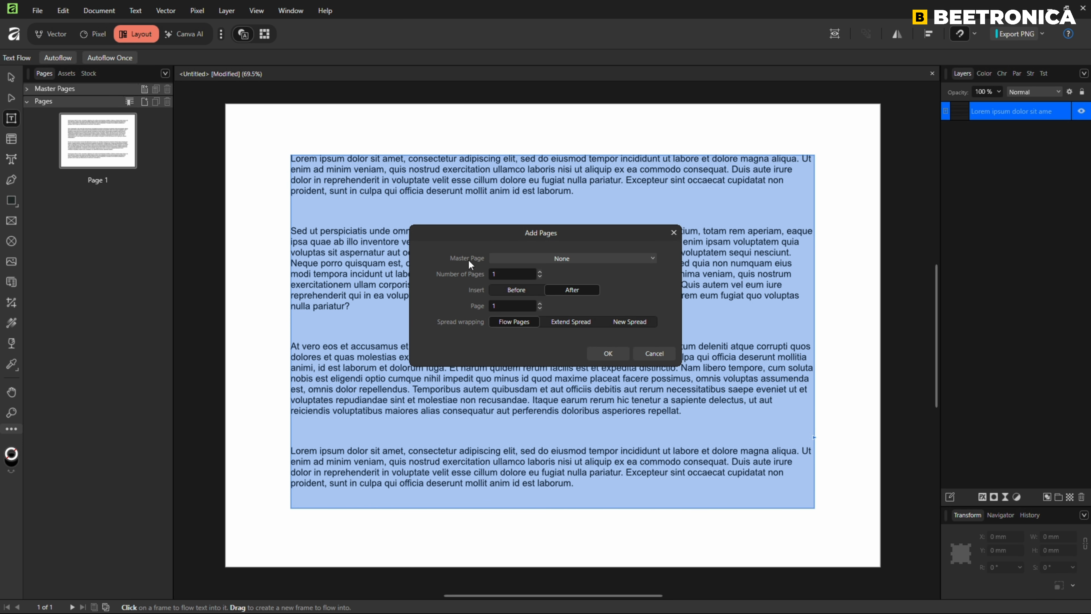
{"action": "left_click", "coordinate": [608, 353]}
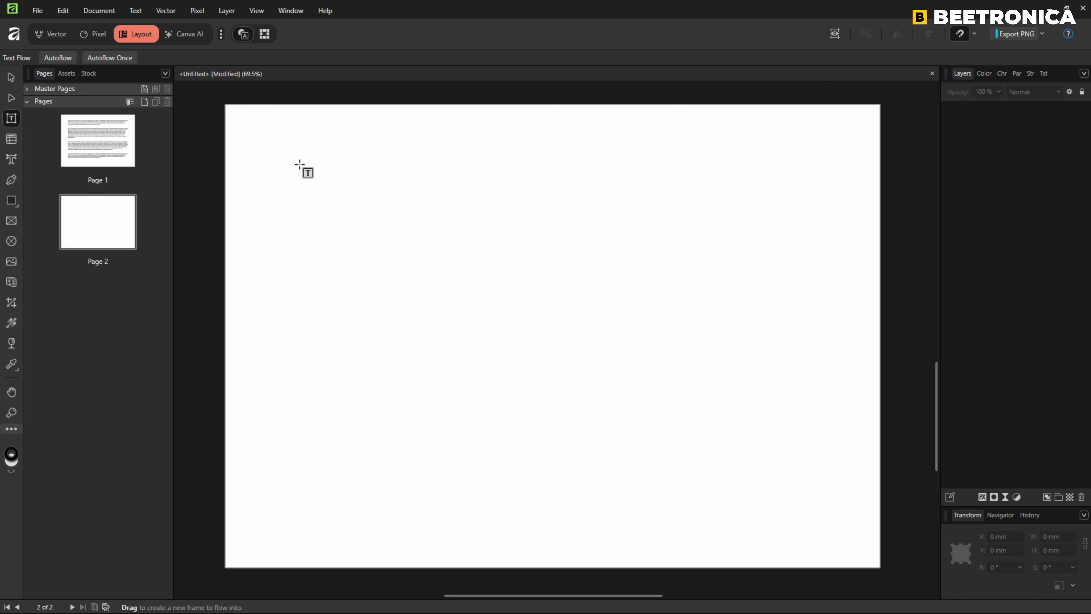
{"action": "left_click_drag", "start_coordinate": [293, 163], "coordinate": [821, 524]}
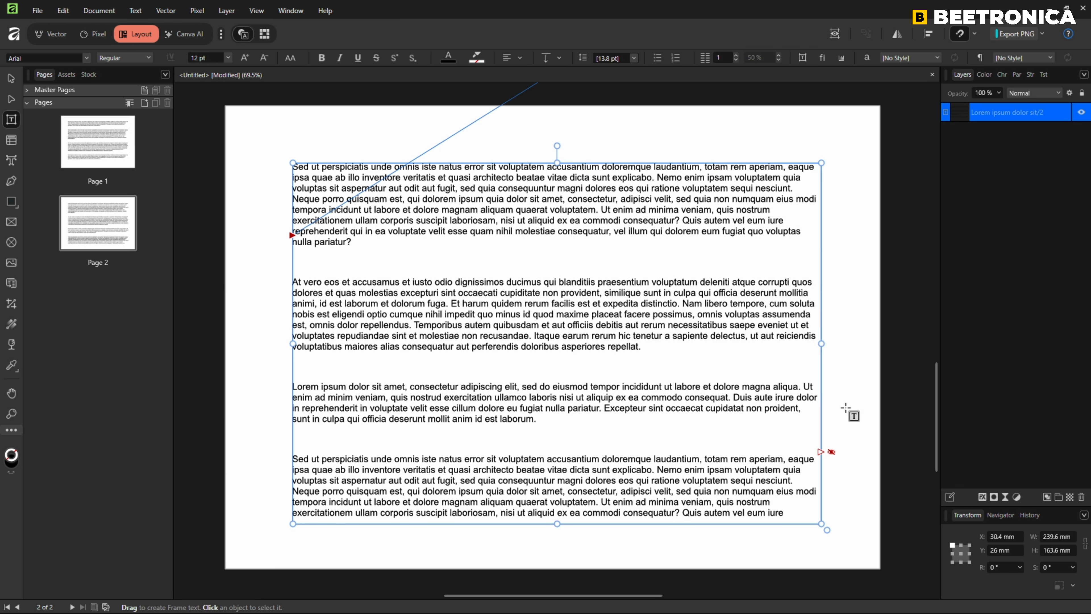
Add page 3 and continue the overflow text from page 2 into a new linked frame about 241 × 158 mm.
{"action": "left_click", "coordinate": [820, 452]}
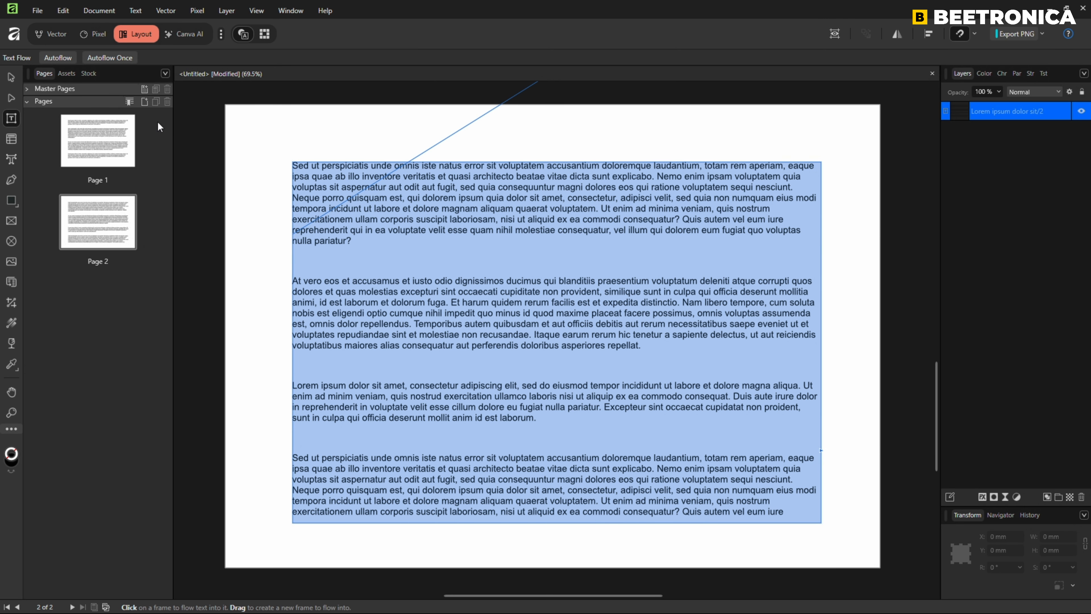
{"action": "left_click", "coordinate": [145, 103]}
{"action": "left_click_drag", "start_coordinate": [288, 165], "coordinate": [820, 512]}
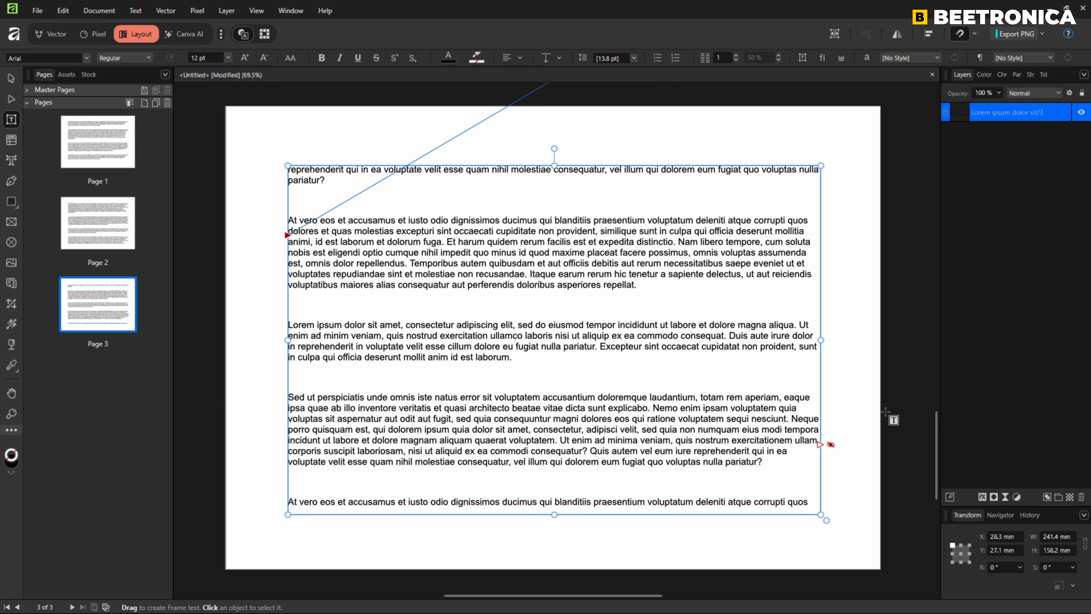
Undo back to the empty frame on a single page, then redo the pasted text in that frame.
{"action": "key", "text": "ctrl+z"}
{"action": "key", "text": "ctrl+z"}
{"action": "key", "text": "ctrl+z"}
{"action": "key", "text": "ctrl+z"}
{"action": "key", "text": "ctrl+z"}
{"action": "key", "text": "ctrl+z"}
{"action": "key", "text": "ctrl+z"}
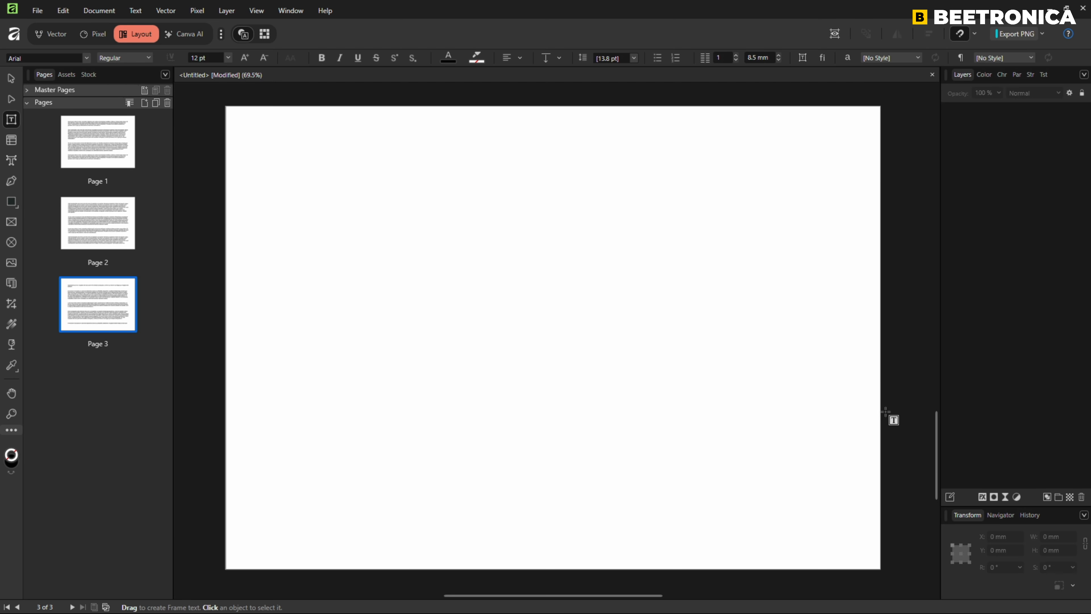
{"action": "key", "text": "ctrl+z"}
{"action": "key", "text": "ctrl+z"}
{"action": "key", "text": "ctrl+z"}
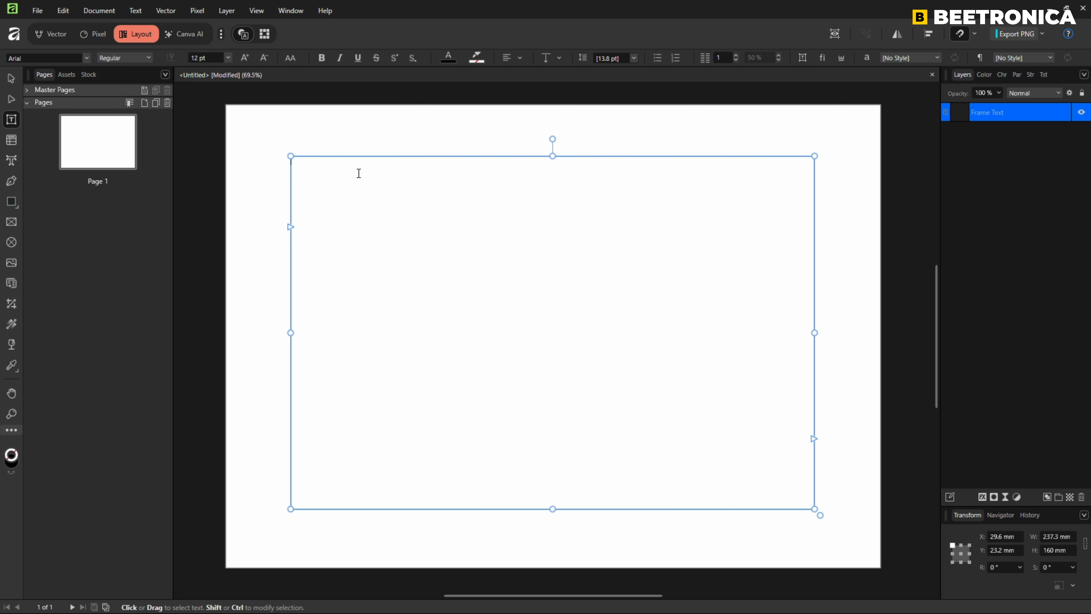
{"action": "key", "text": "ctrl+shift+z"}
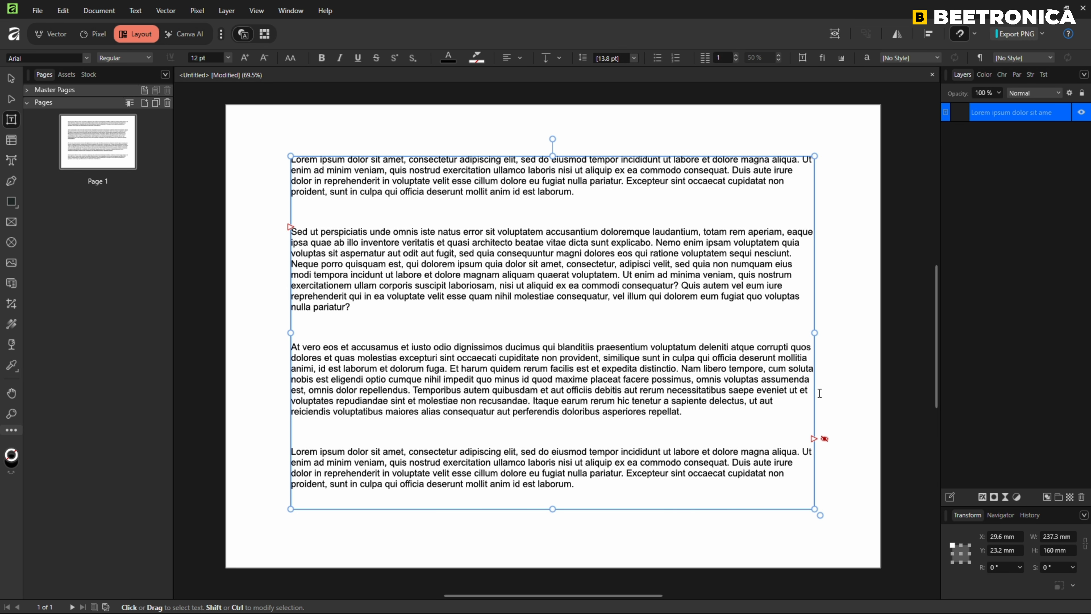
Autoflow the overflow text onto automatically added pages and check the text on pages 2 to 6.
{"action": "left_click", "coordinate": [815, 439], "text": "shift"}
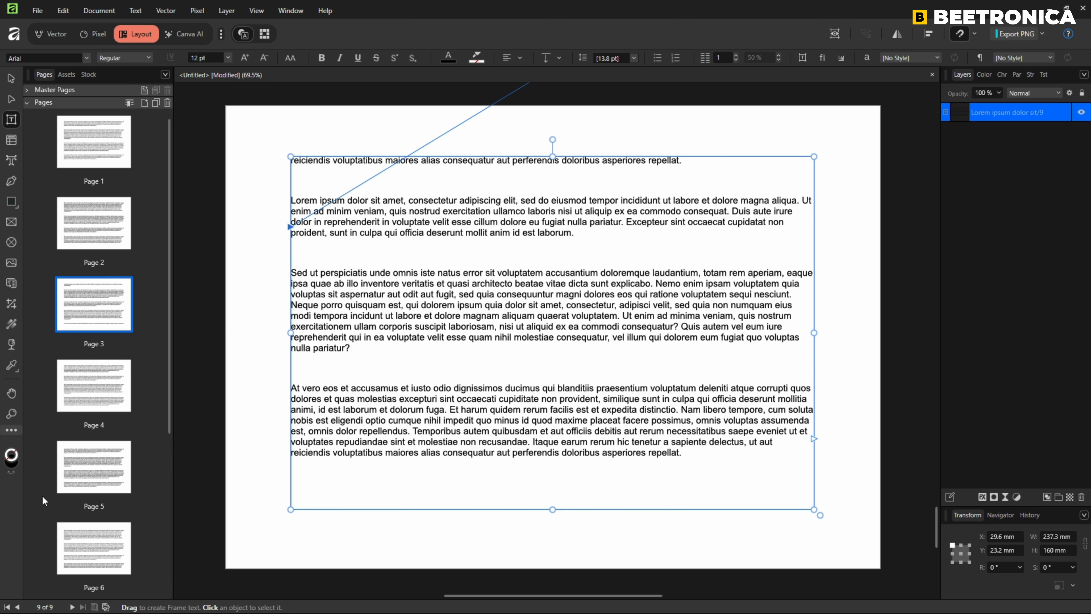
{"action": "left_click", "coordinate": [89, 224]}
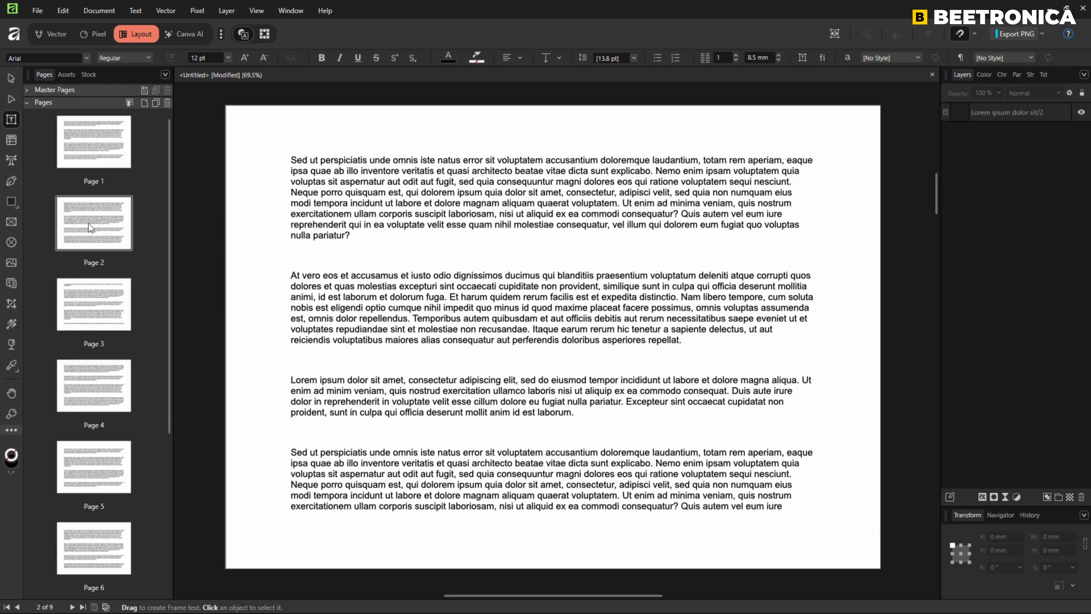
{"action": "left_click", "coordinate": [99, 300]}
{"action": "left_click", "coordinate": [83, 373]}
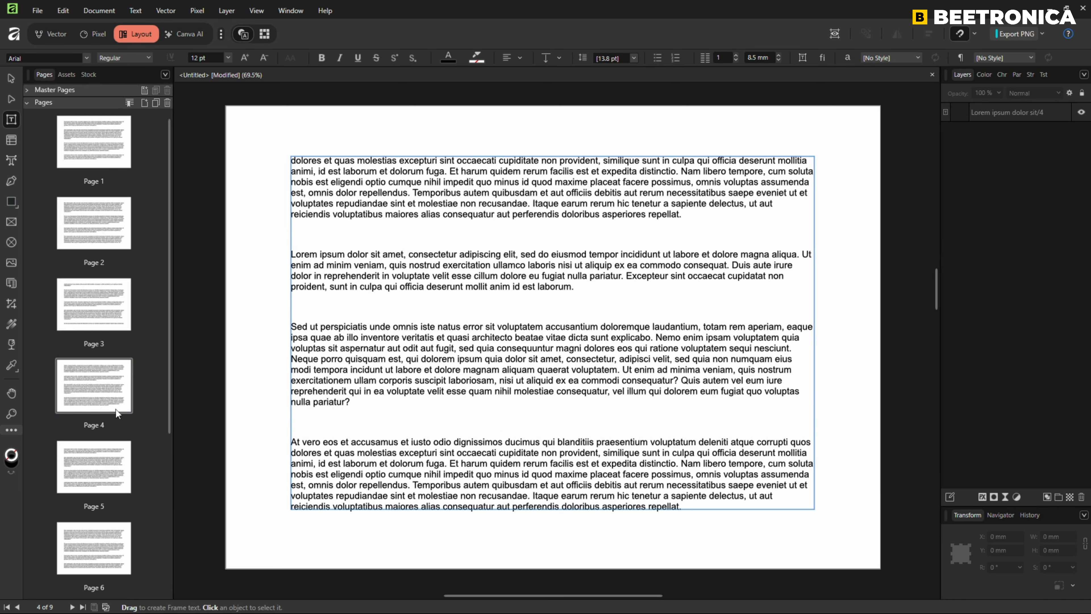
{"action": "left_click", "coordinate": [98, 461]}
{"action": "left_click", "coordinate": [89, 544]}
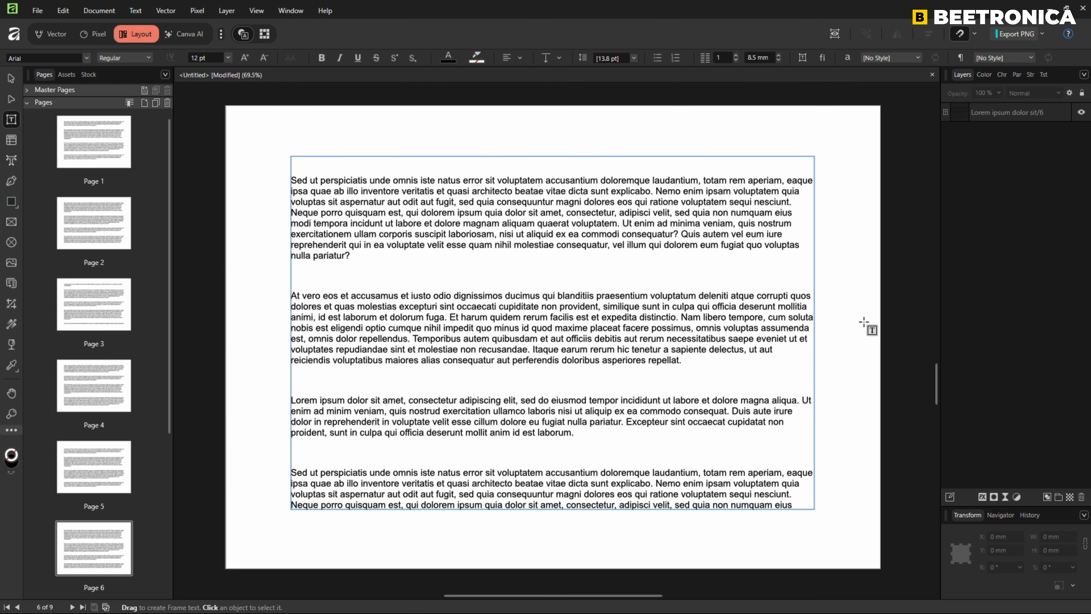
{"action": "scroll", "coordinate": [863, 322], "scroll_direction": "down", "scroll_amount": 3}
Undo the autoflow, the pasted text and the single-column frame to get back to a blank page.
{"action": "key", "text": "ctrl+z"}
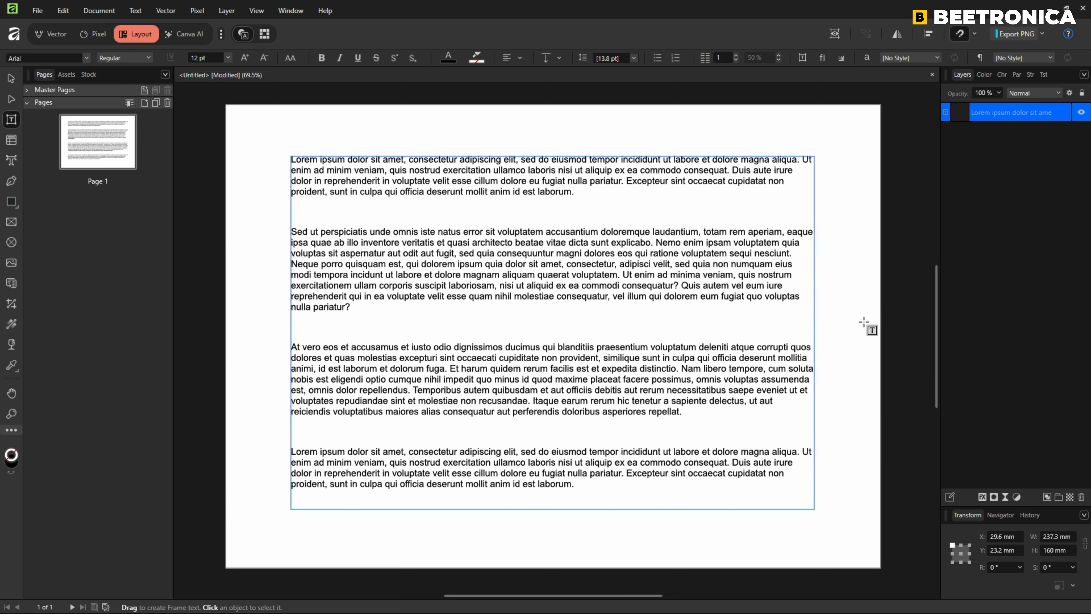
{"action": "key", "text": "ctrl+z"}
{"action": "key", "text": "ctrl+z"}
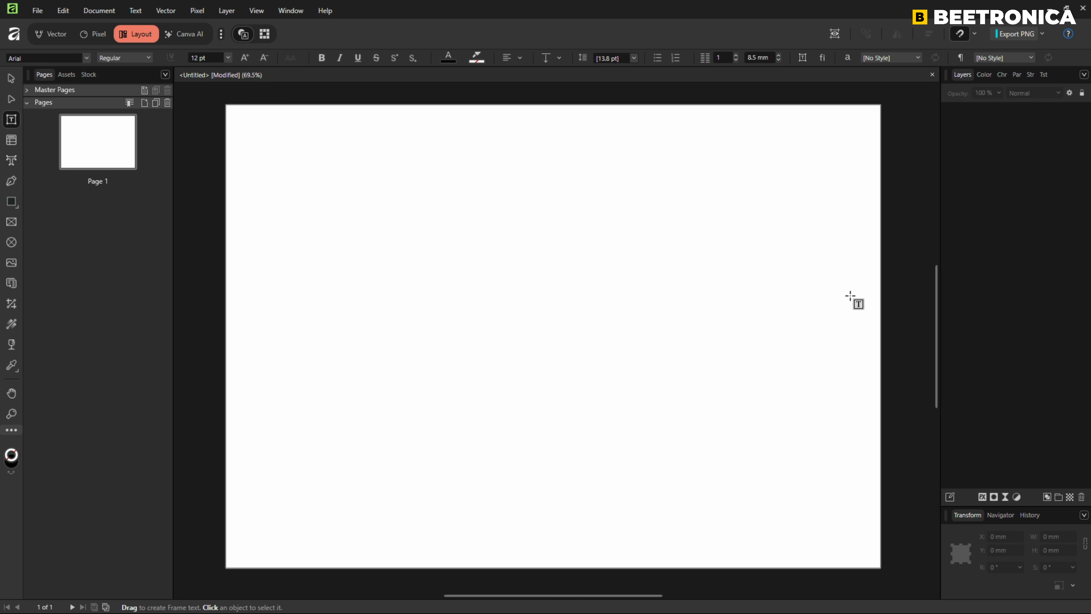
Set text frames to 3 columns and draw a frame about 240 × 160 mm on page 1.
{"action": "left_click", "coordinate": [802, 57]}
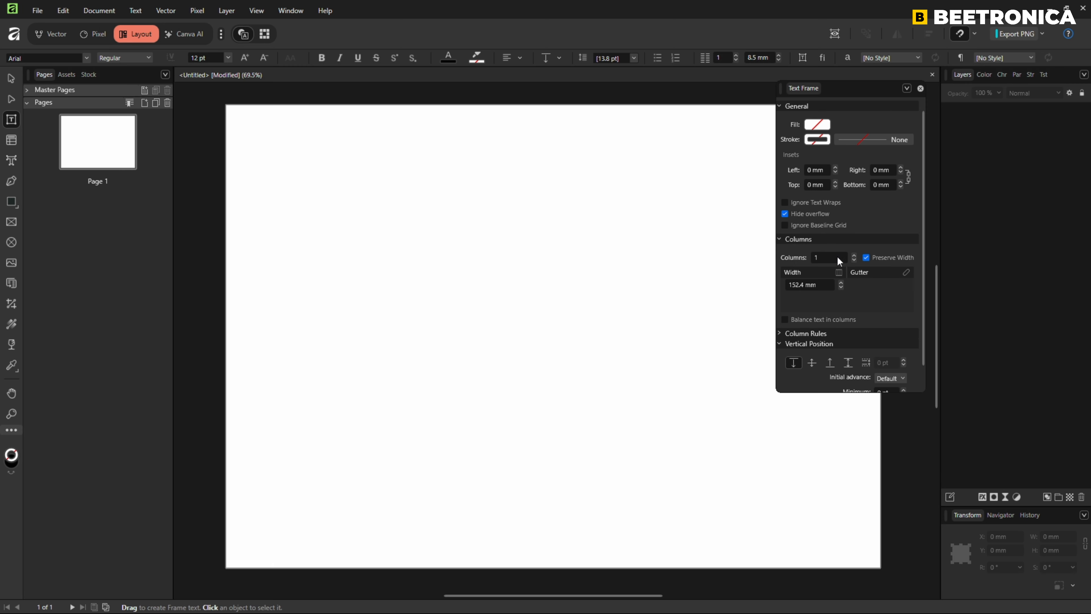
{"action": "left_click", "coordinate": [854, 255]}
{"action": "left_click", "coordinate": [854, 254]}
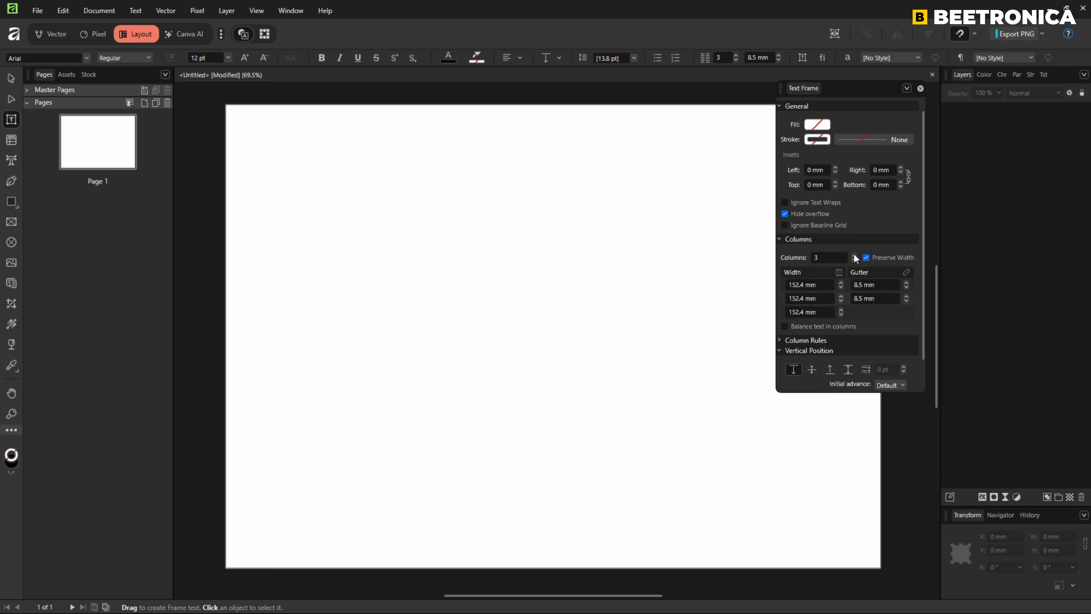
{"action": "left_click", "coordinate": [921, 88]}
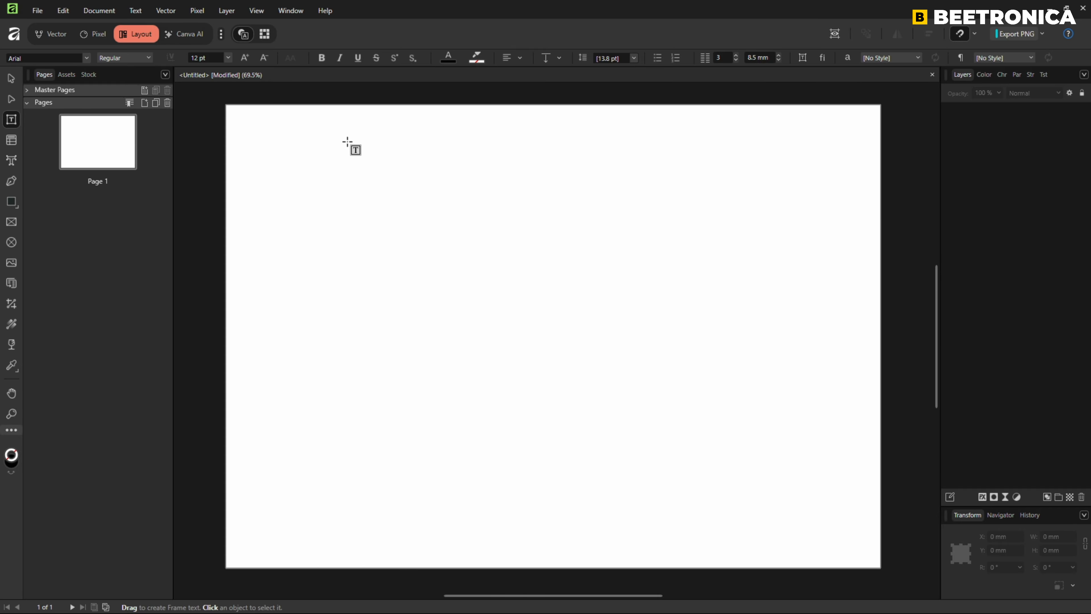
{"action": "left_click_drag", "start_coordinate": [285, 164], "coordinate": [814, 517]}
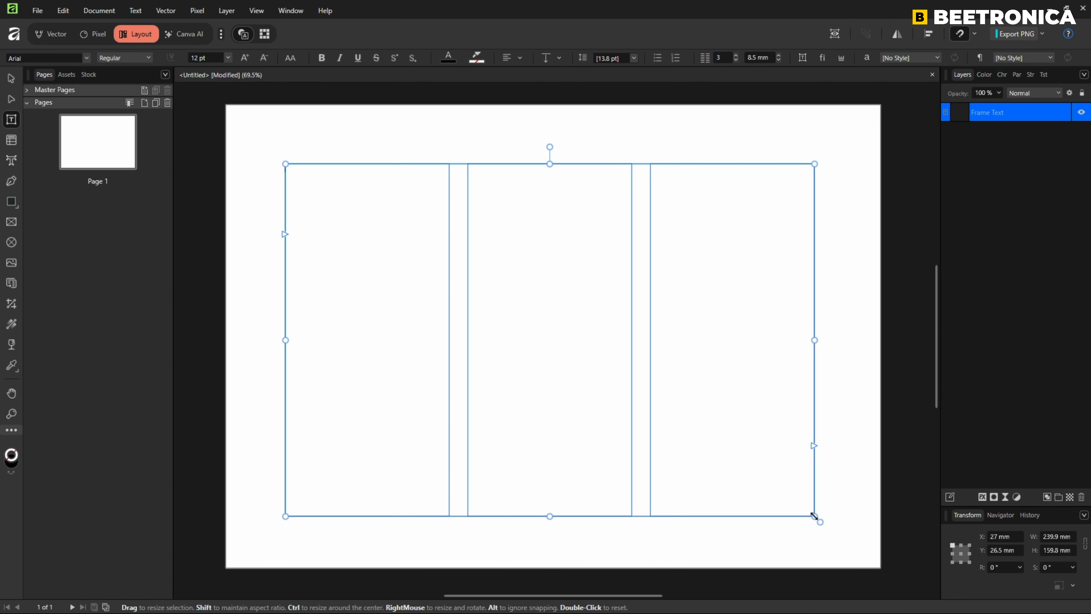
Paste the copied text into the three-column frame, autoflow the overflow onto new pages, and check pages 2 and 3.
{"action": "key", "text": "ctrl+v"}
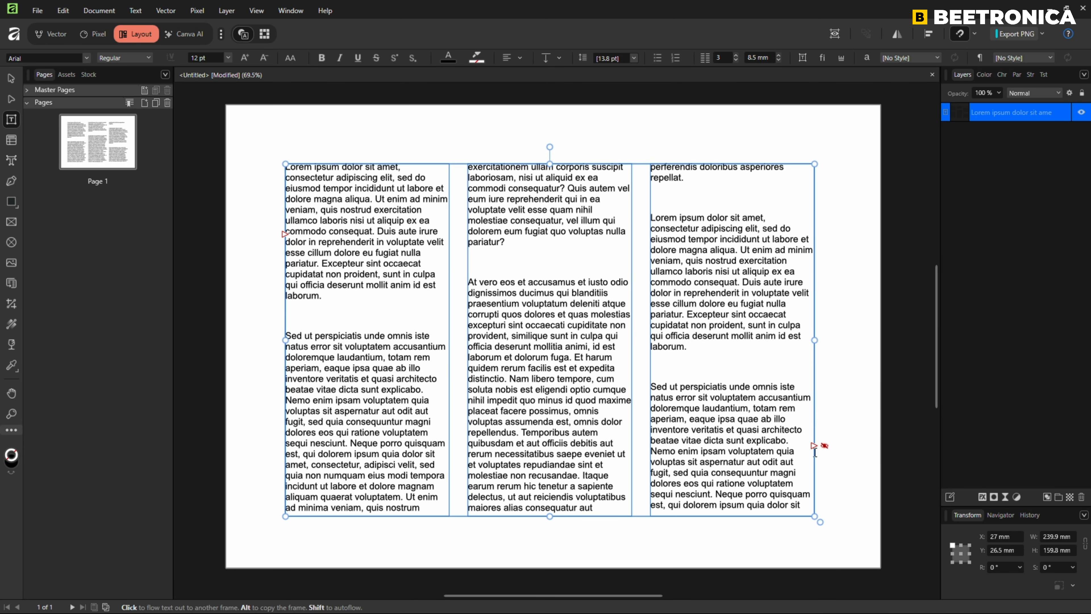
{"action": "left_click", "coordinate": [822, 447]}
{"action": "left_click", "coordinate": [814, 446], "text": "shift"}
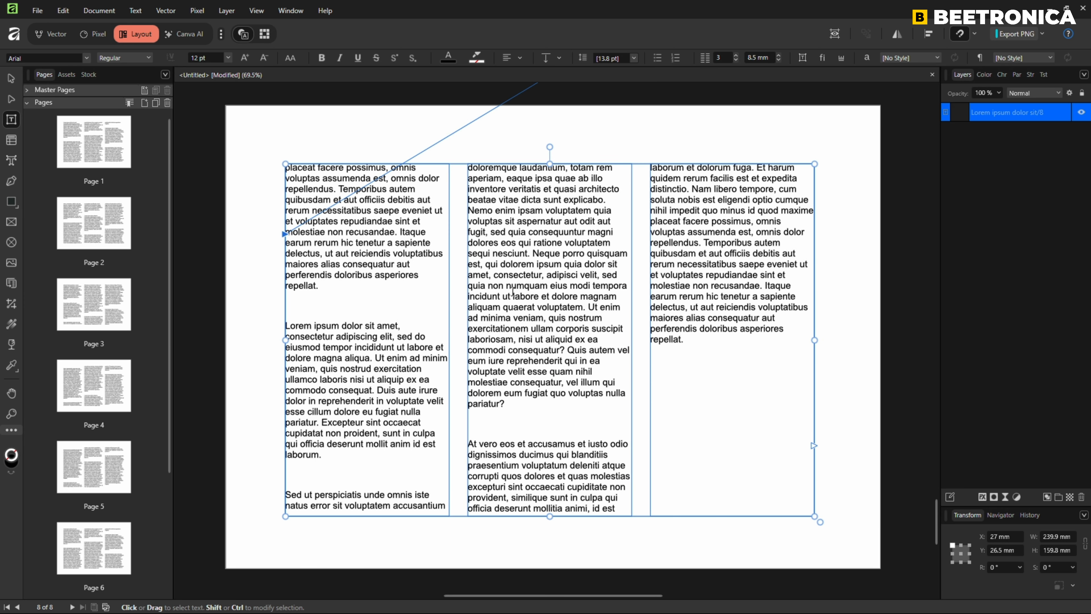
{"action": "left_click", "coordinate": [95, 226]}
{"action": "left_click", "coordinate": [91, 306]}
Undo the three-column autoflow, the pasted text and the frame.
{"action": "key", "text": "ctrl+z"}
{"action": "key", "text": "ctrl+z"}
{"action": "key", "text": "ctrl+z"}
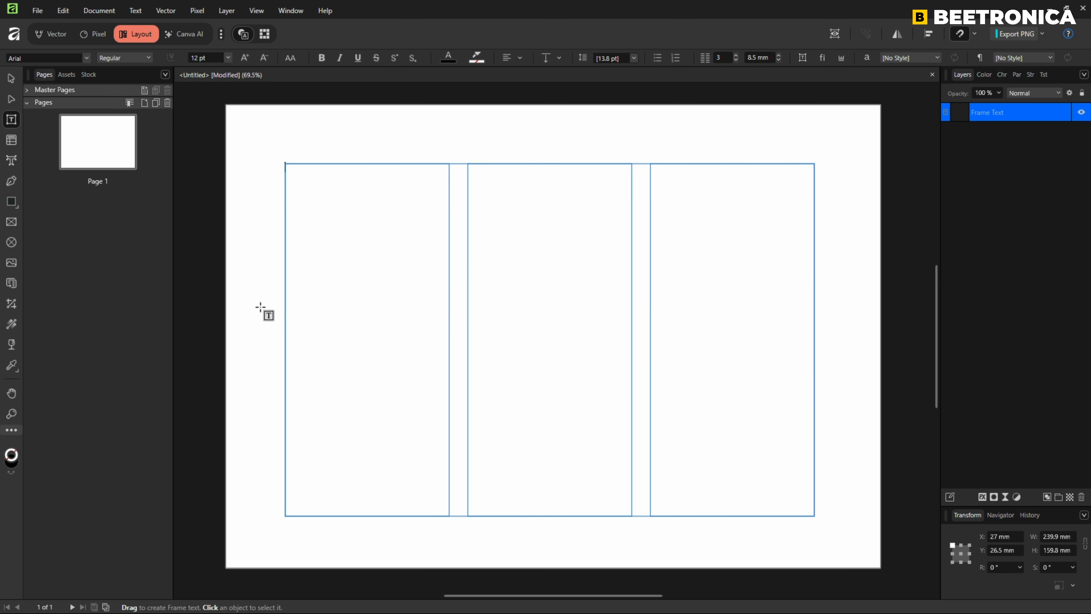
{"action": "key", "text": "ctrl+z"}
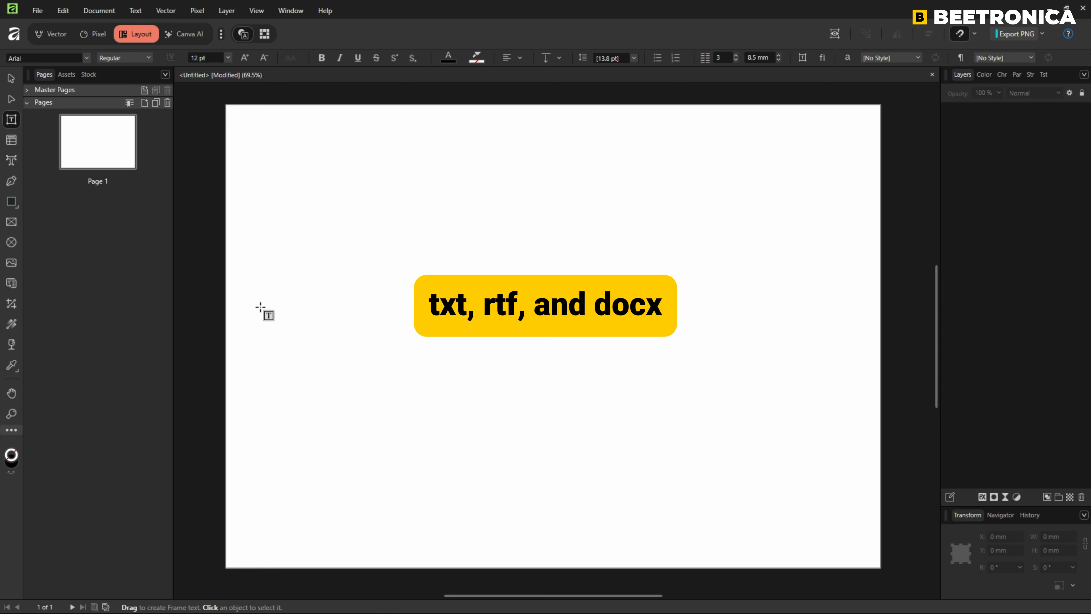
Set text frames to 1 column and draw a frame about 237 × 155 mm on page 1.
{"action": "left_click", "coordinate": [802, 58]}
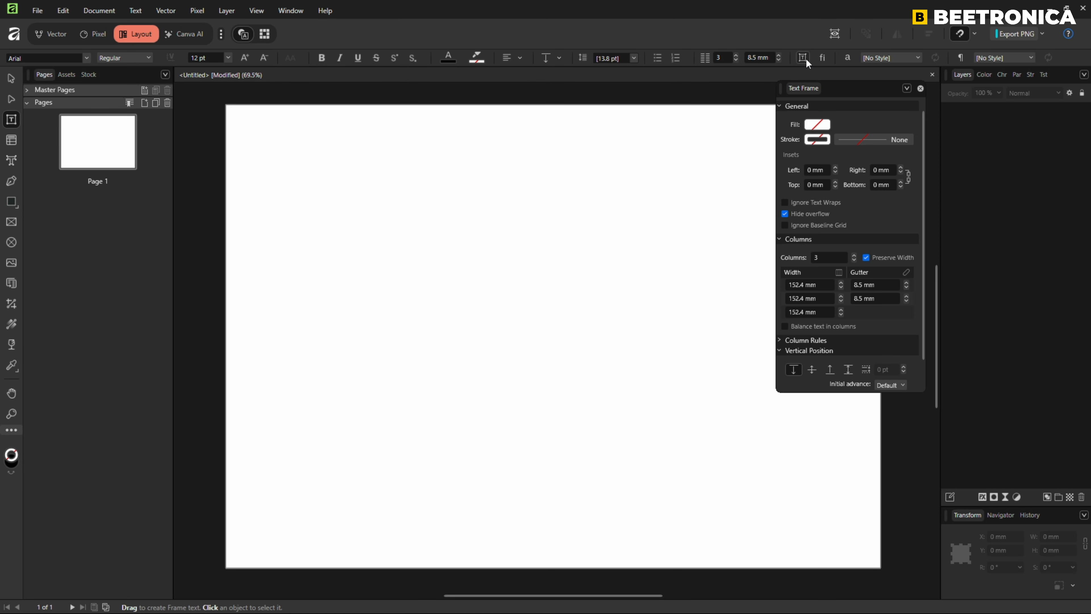
{"action": "left_click", "coordinate": [854, 260]}
{"action": "left_click", "coordinate": [854, 260]}
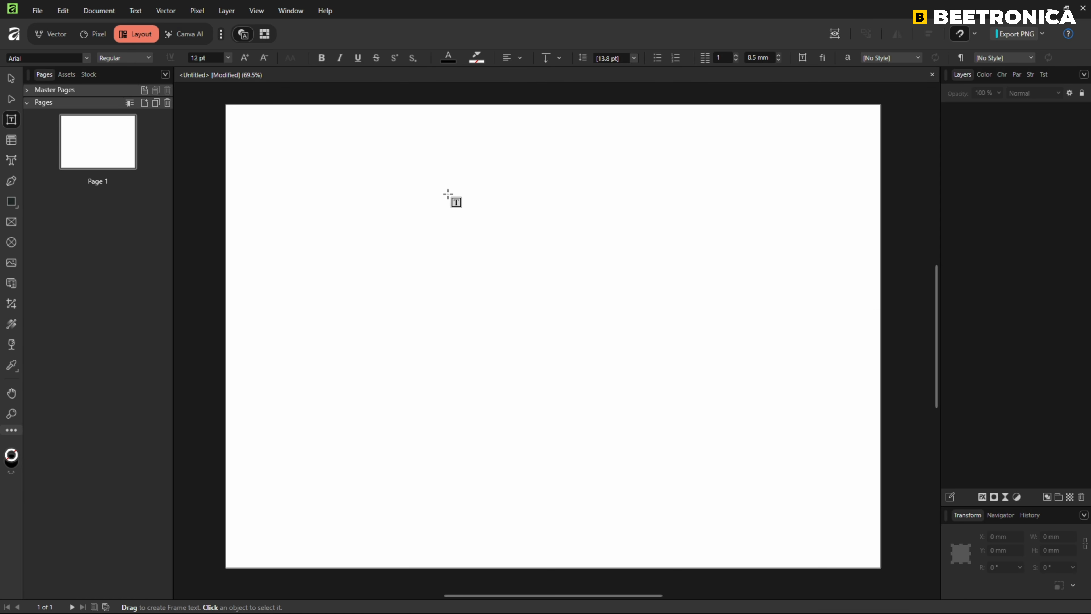
{"action": "left_click_drag", "start_coordinate": [290, 164], "coordinate": [812, 508]}
Place the file text.docx from the Beetronica folder into the empty text frame.
{"action": "key", "text": "ctrl+shift+m"}
{"action": "left_click", "coordinate": [555, 324]}
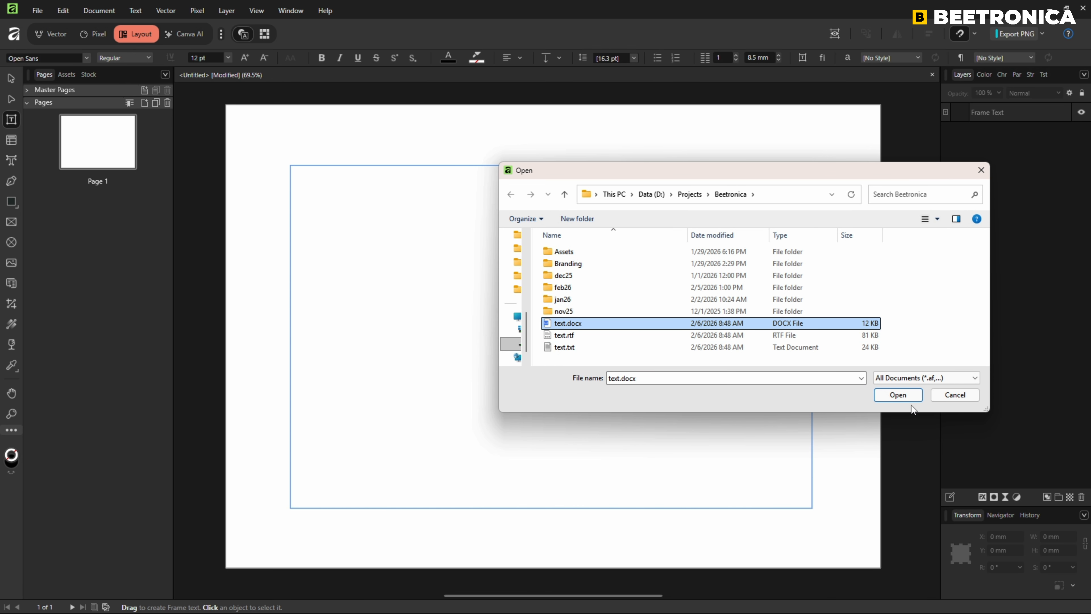
{"action": "left_click", "coordinate": [905, 397]}
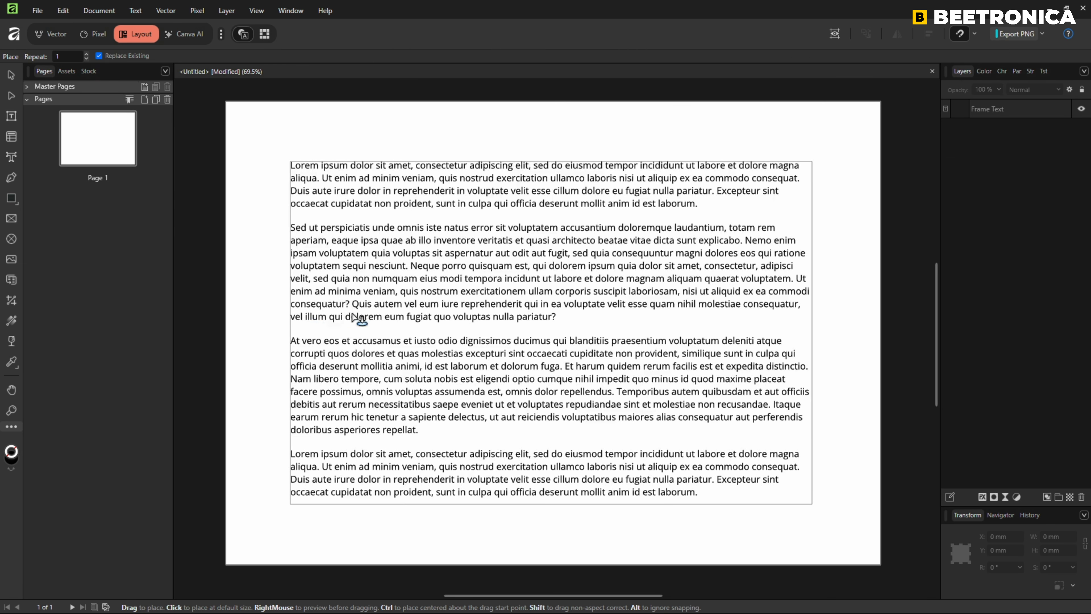
Select the filled frame on page 1 and autoflow its overflow text onto new pages.
{"action": "left_click", "coordinate": [11, 75]}
{"action": "left_click", "coordinate": [389, 253]}
{"action": "left_click", "coordinate": [811, 441], "text": "shift"}
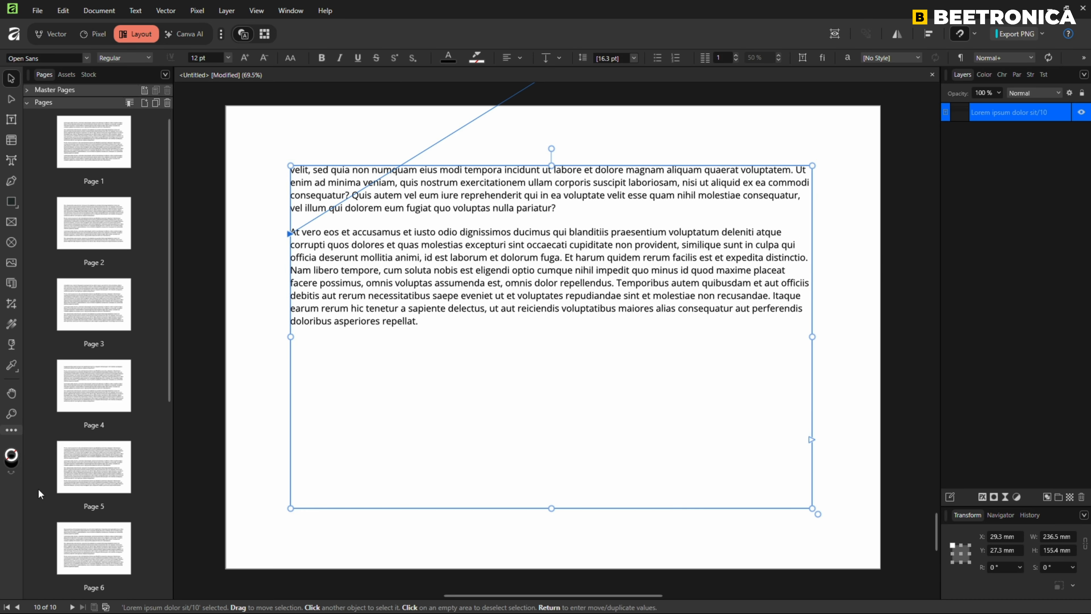
Look through the flowed text on pages 2, 3, 4 and 10, then return to page 1.
{"action": "double_click", "coordinate": [91, 236]}
{"action": "double_click", "coordinate": [96, 301]}
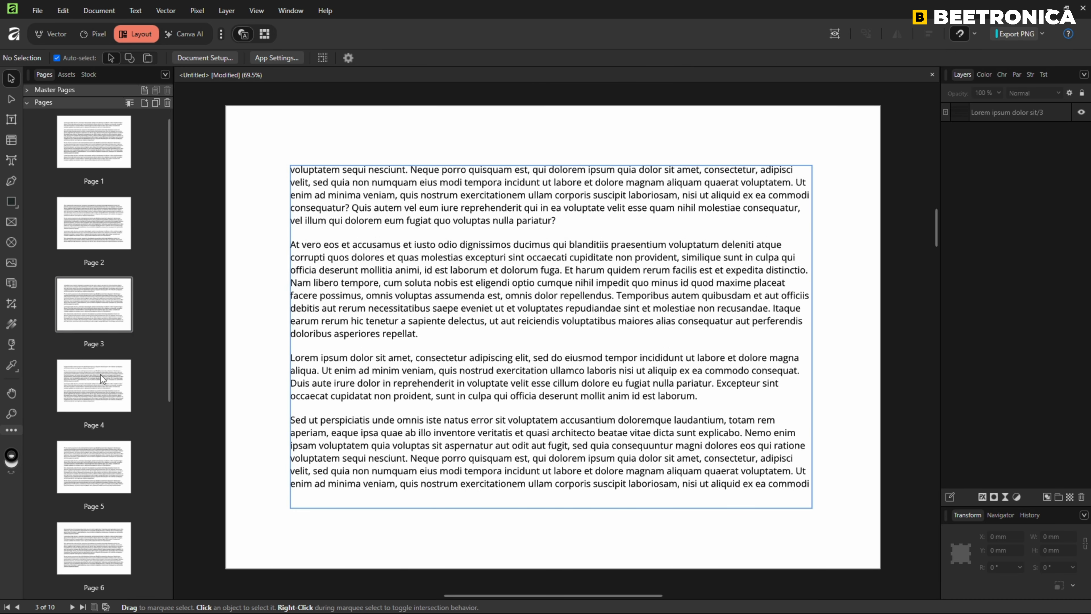
{"action": "double_click", "coordinate": [99, 374]}
{"action": "scroll", "coordinate": [122, 374], "scroll_direction": "down", "scroll_amount": 4}
{"action": "scroll", "coordinate": [122, 374], "scroll_direction": "down", "scroll_amount": 2}
{"action": "double_click", "coordinate": [101, 534]}
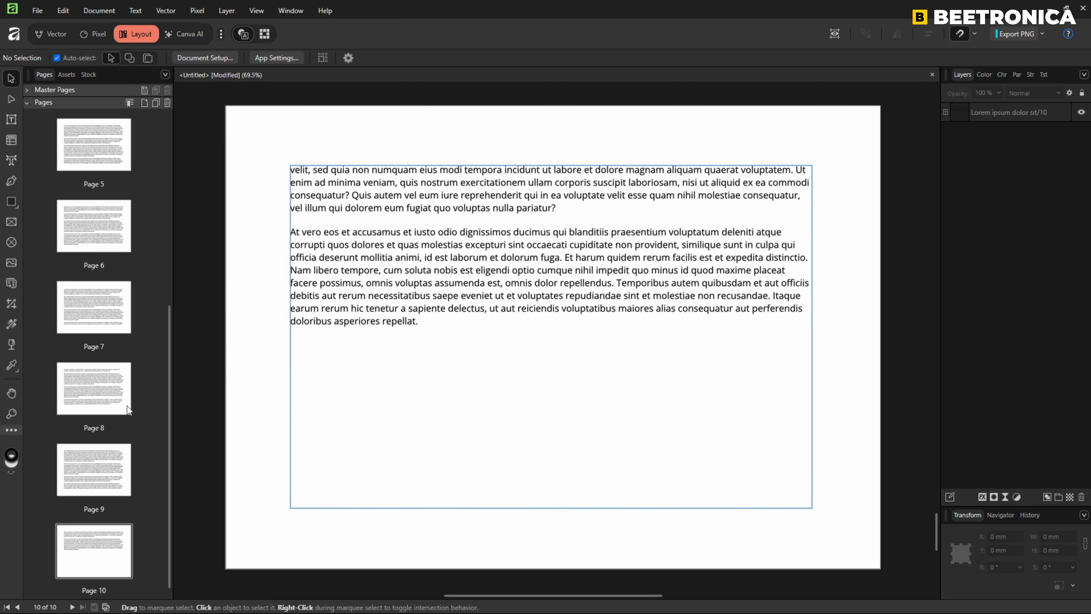
{"action": "scroll", "coordinate": [126, 404], "scroll_direction": "up", "scroll_amount": 5}
{"action": "scroll", "coordinate": [126, 405], "scroll_direction": "up", "scroll_amount": 1}
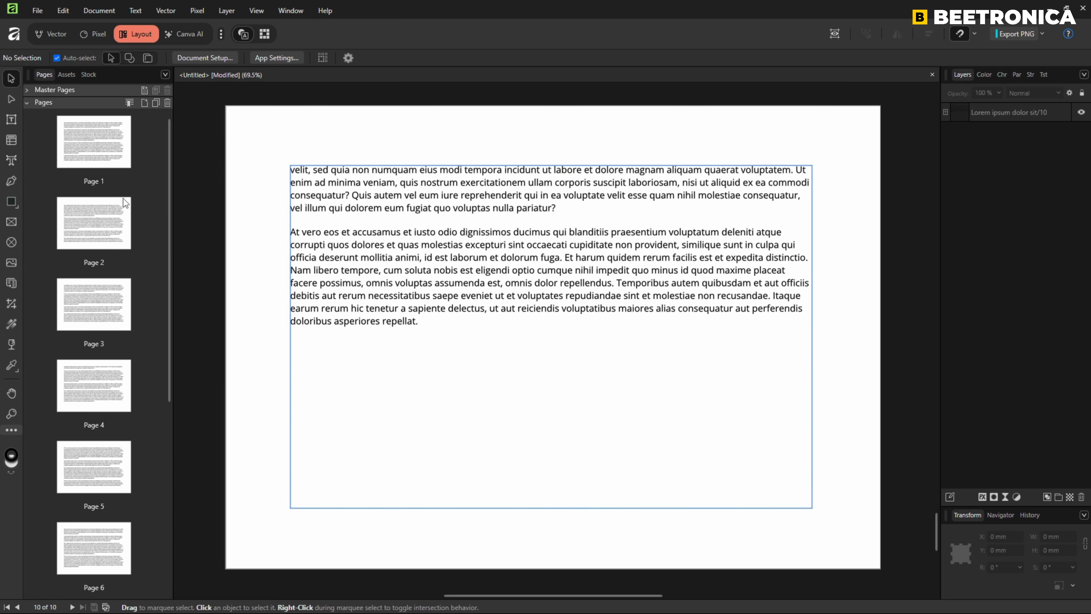
{"action": "double_click", "coordinate": [110, 154]}
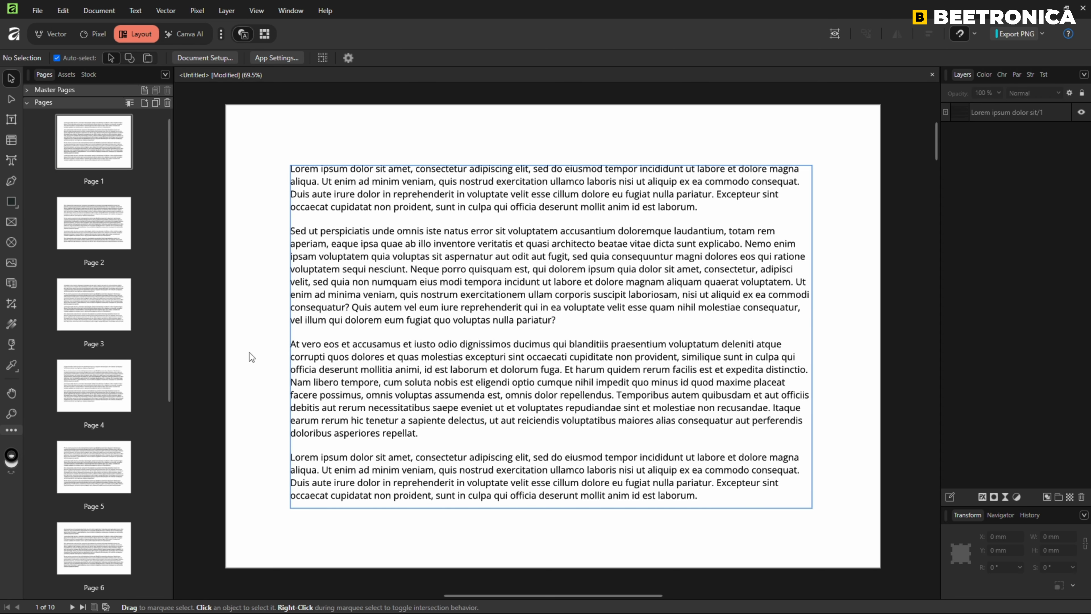